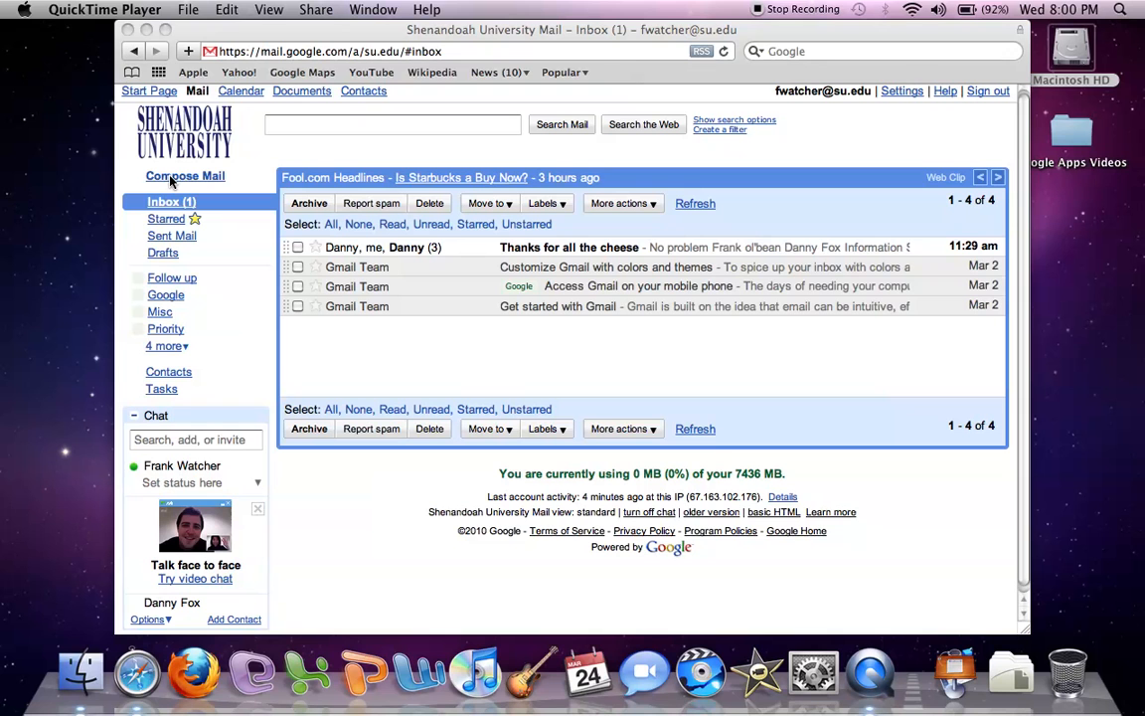
# Step: Start a new mail filter for messages from google.com and test its search criteria
pyautogui.click(256, 157)
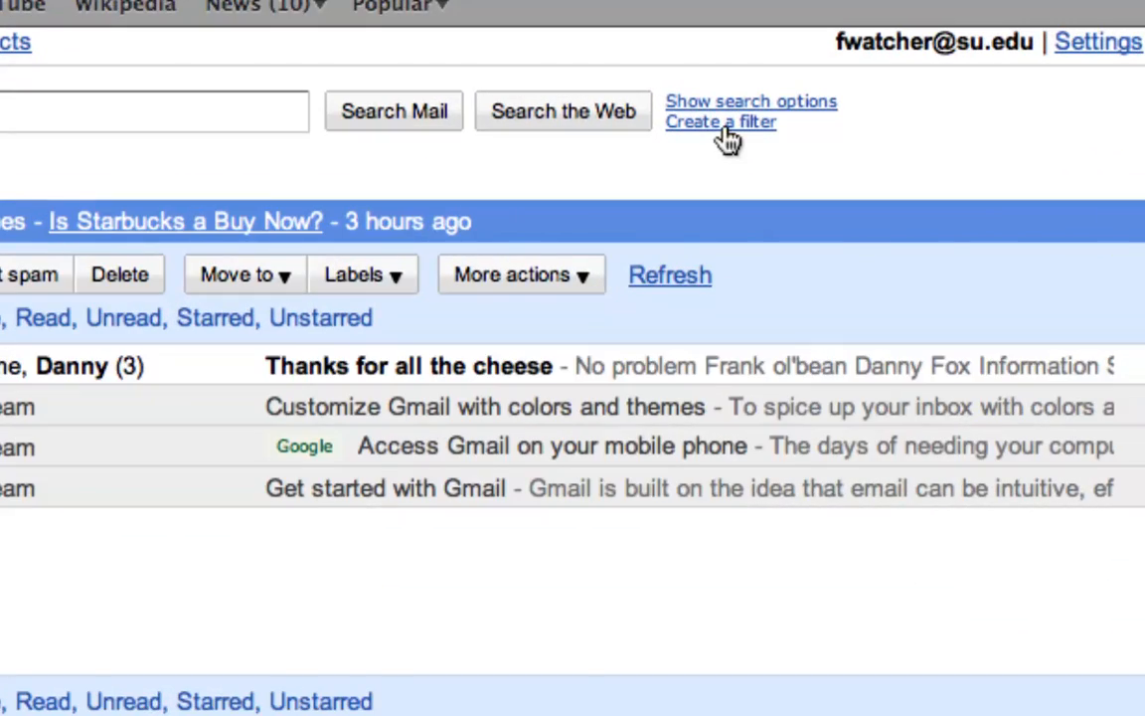
pyautogui.click(724, 130)
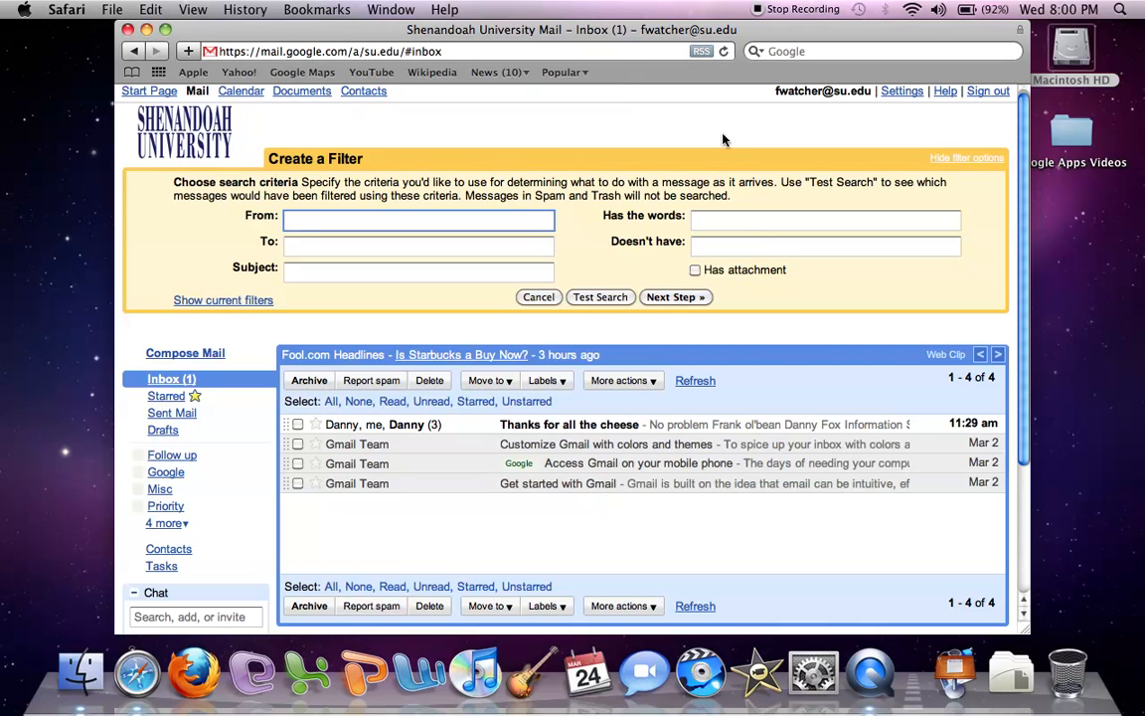
pyautogui.write('google.com')
pyautogui.click(602, 297)
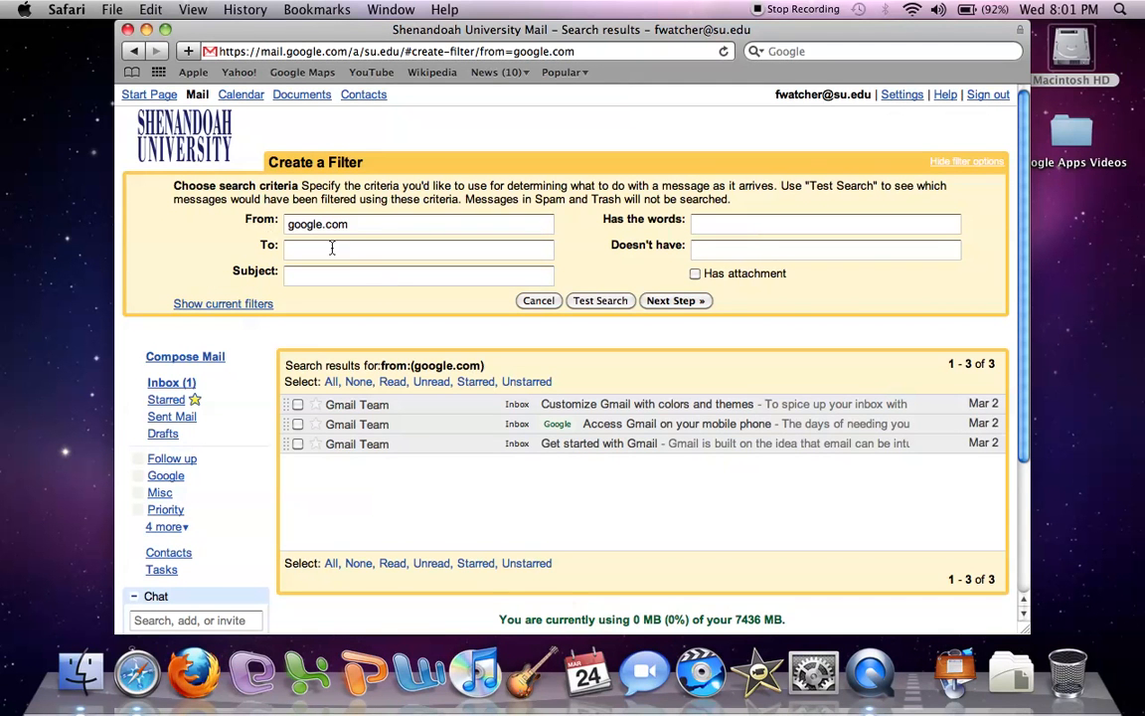
# Step: Have the filter apply the Google label, include the existing matching conversations, and create it
pyautogui.click(668, 300)
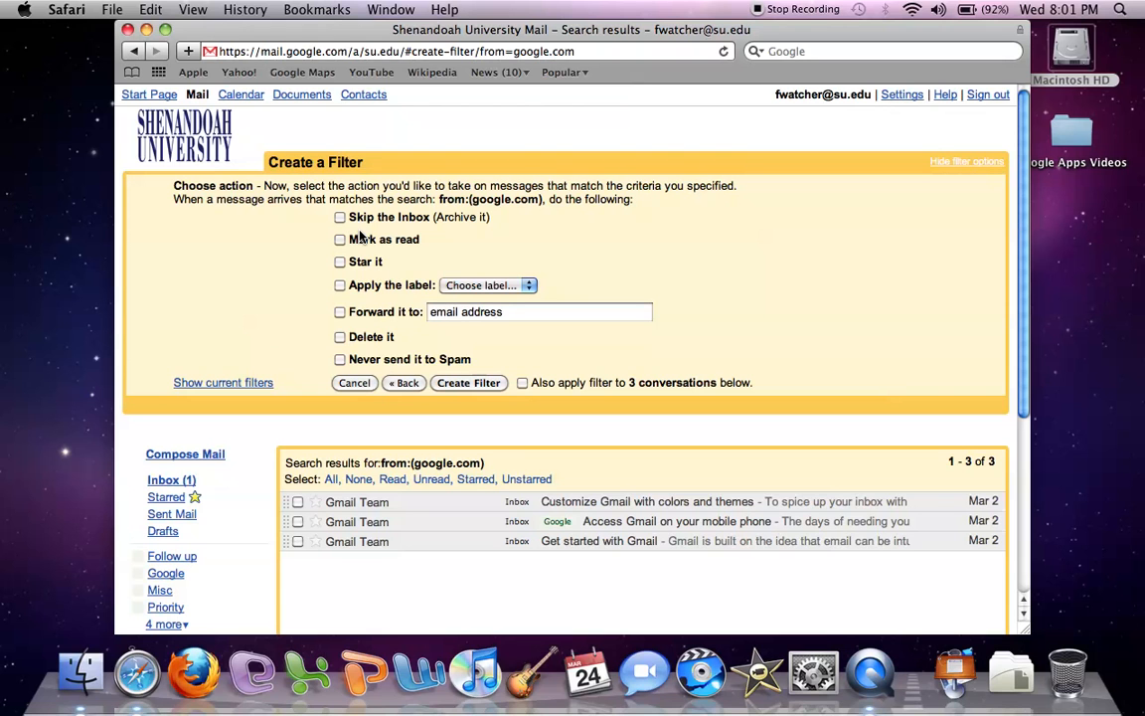
pyautogui.click(340, 286)
pyautogui.click(452, 285)
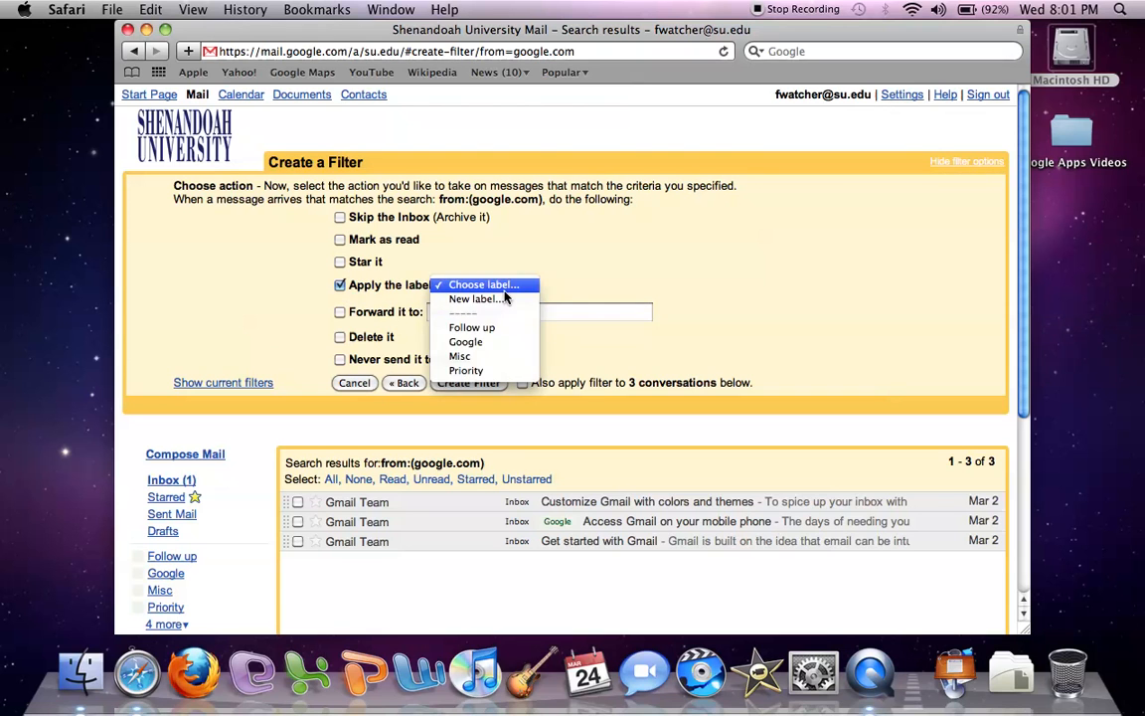
pyautogui.click(489, 343)
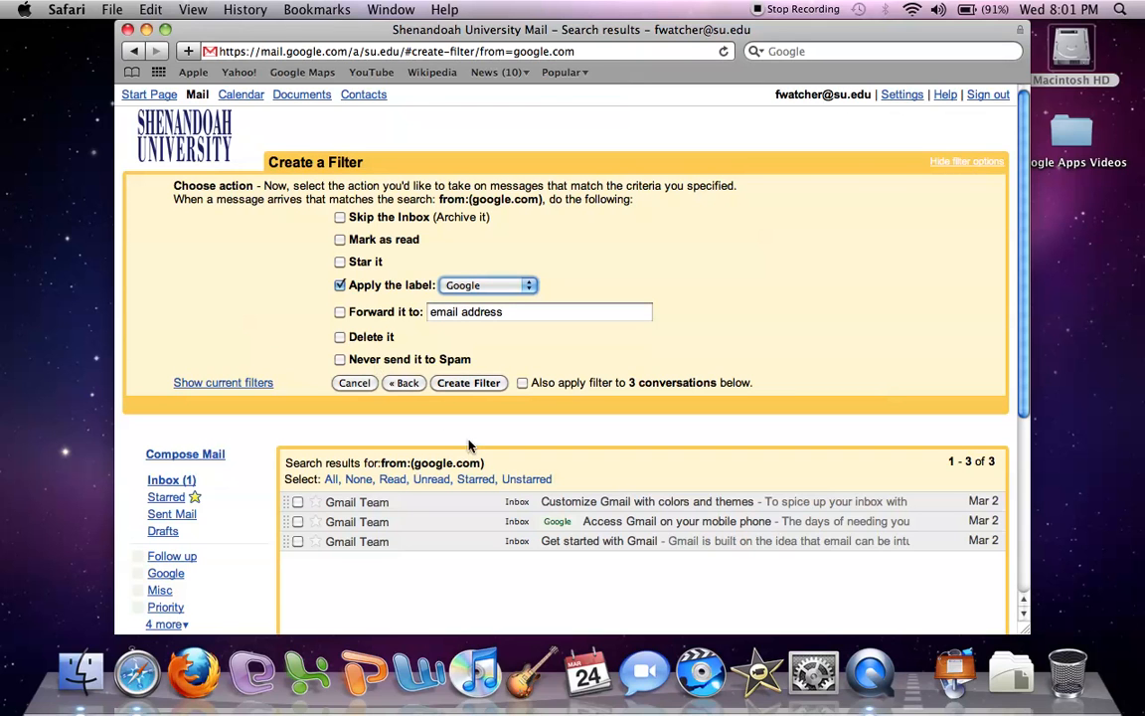
pyautogui.click(522, 383)
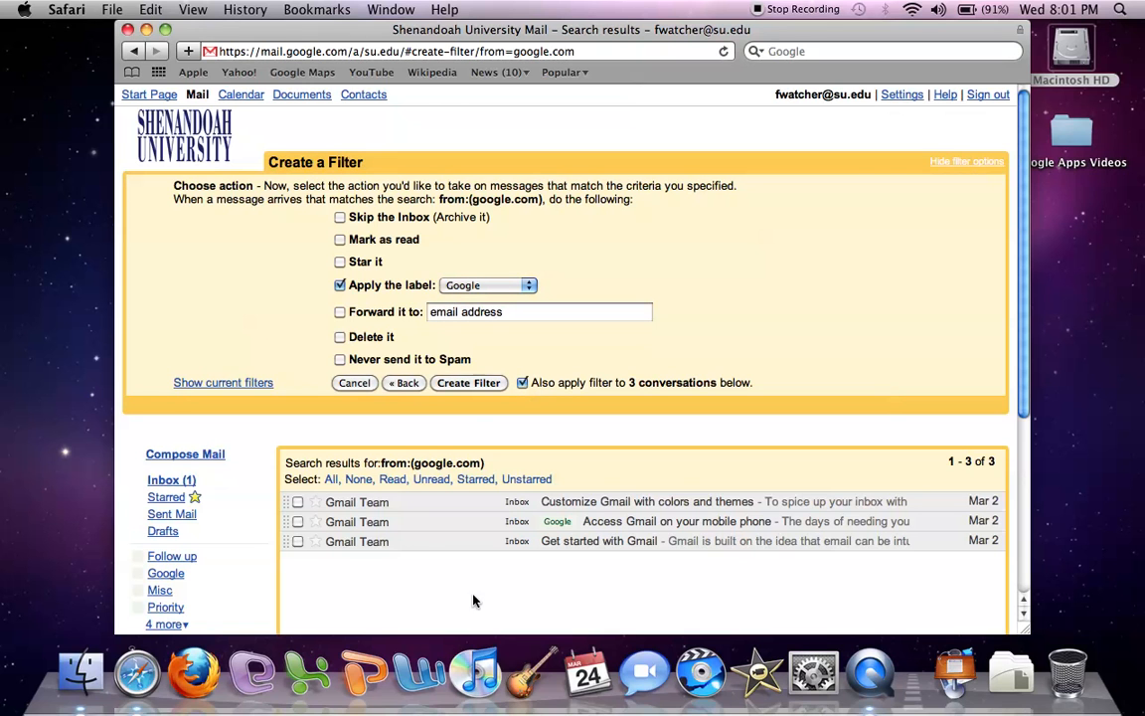
pyautogui.click(470, 387)
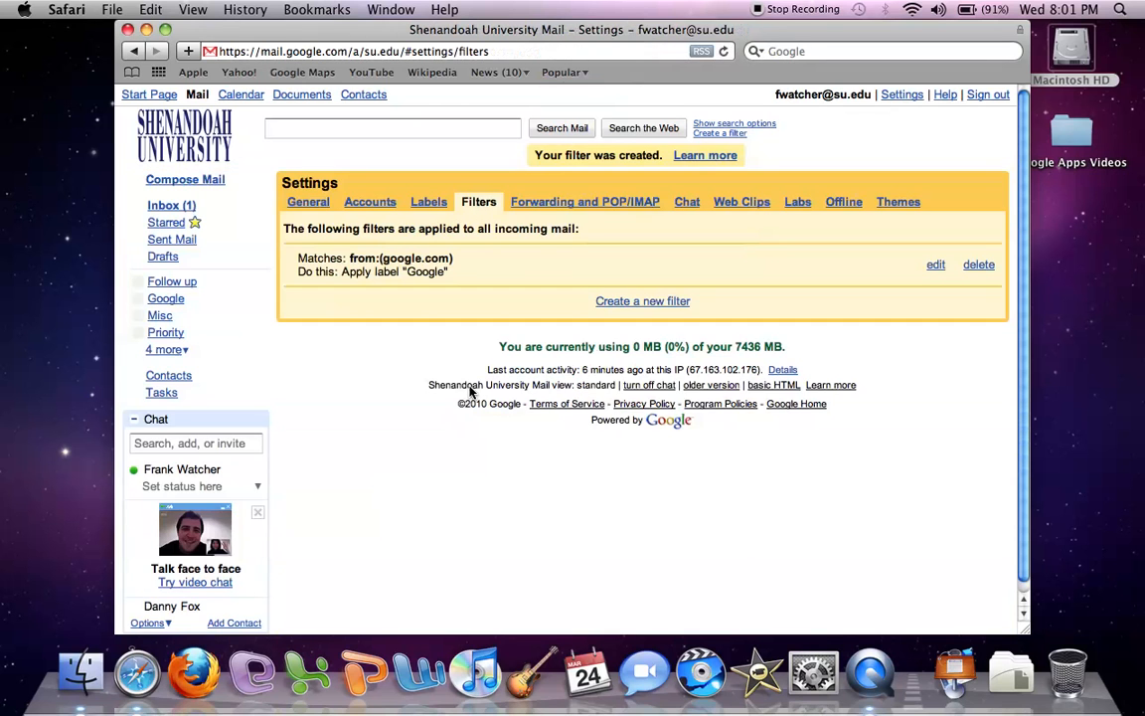
# Step: Return to the inbox and change the Google label's color to solid blue
pyautogui.click(171, 205)
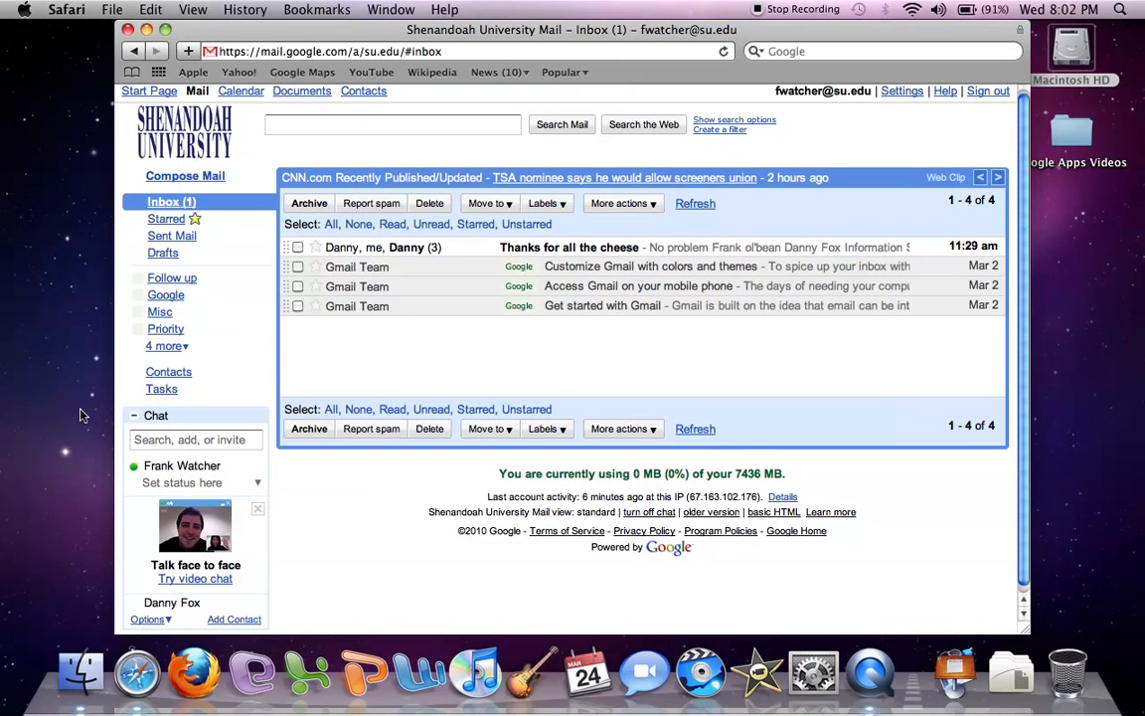
pyautogui.click(139, 297)
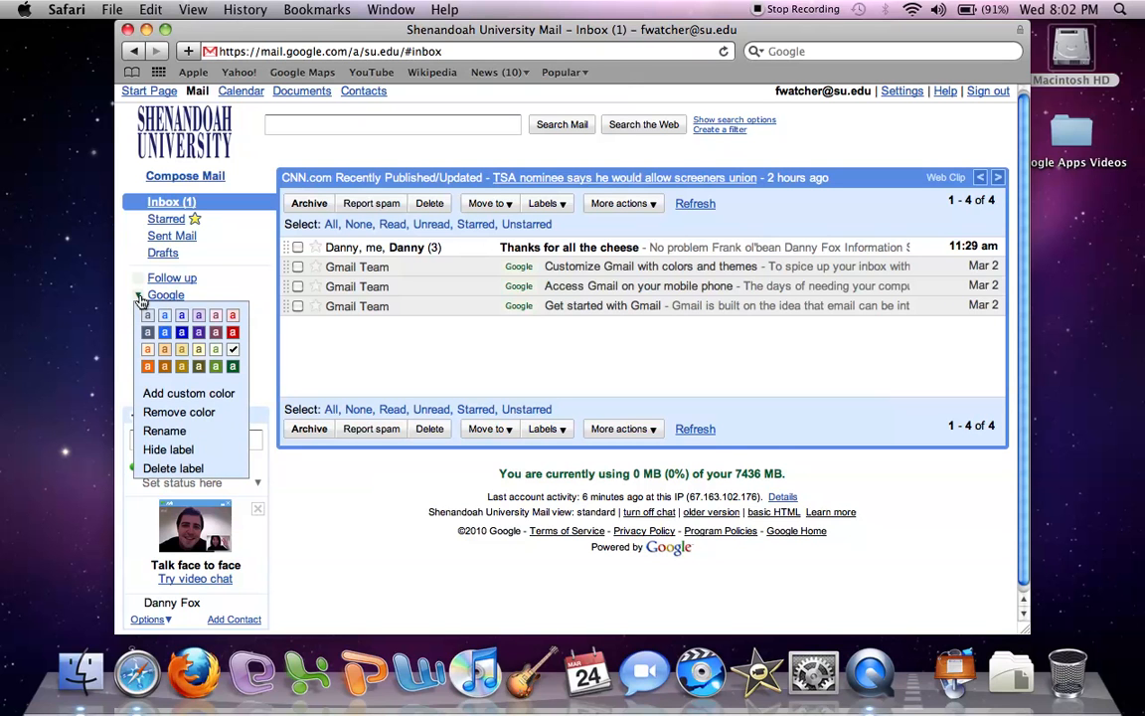
pyautogui.click(165, 334)
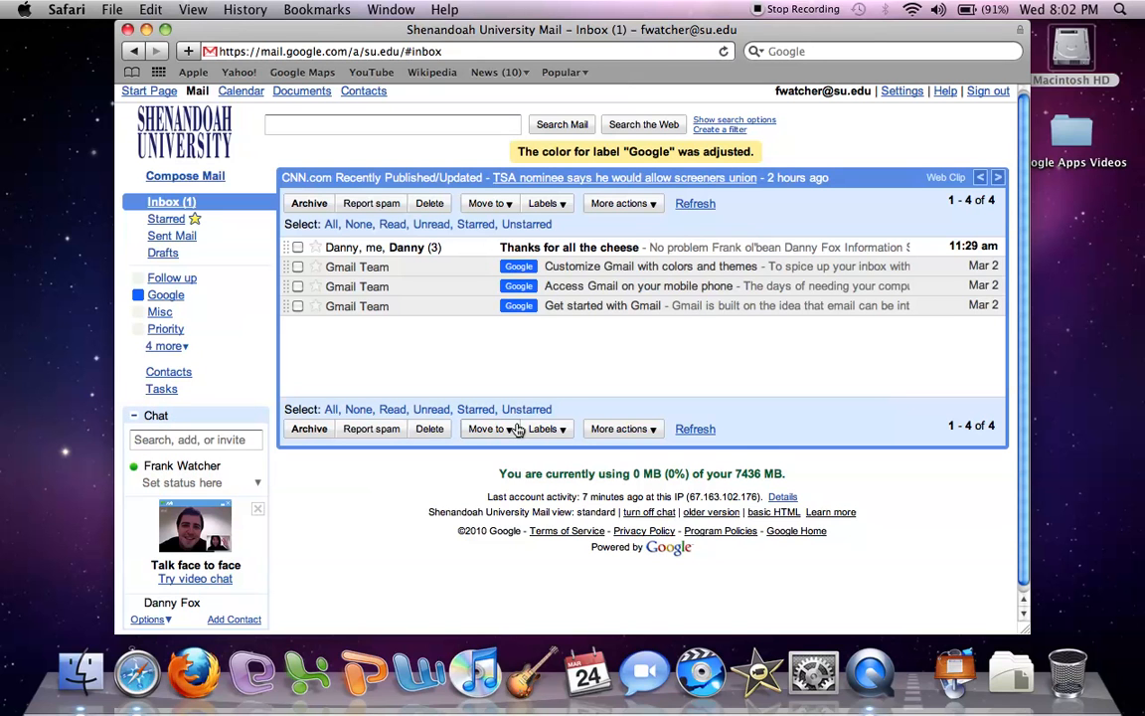
# Step: Open "Thanks for all the cheese", show the last message's details, and start a filter for messages like it, testing its search
pyautogui.click(433, 250)
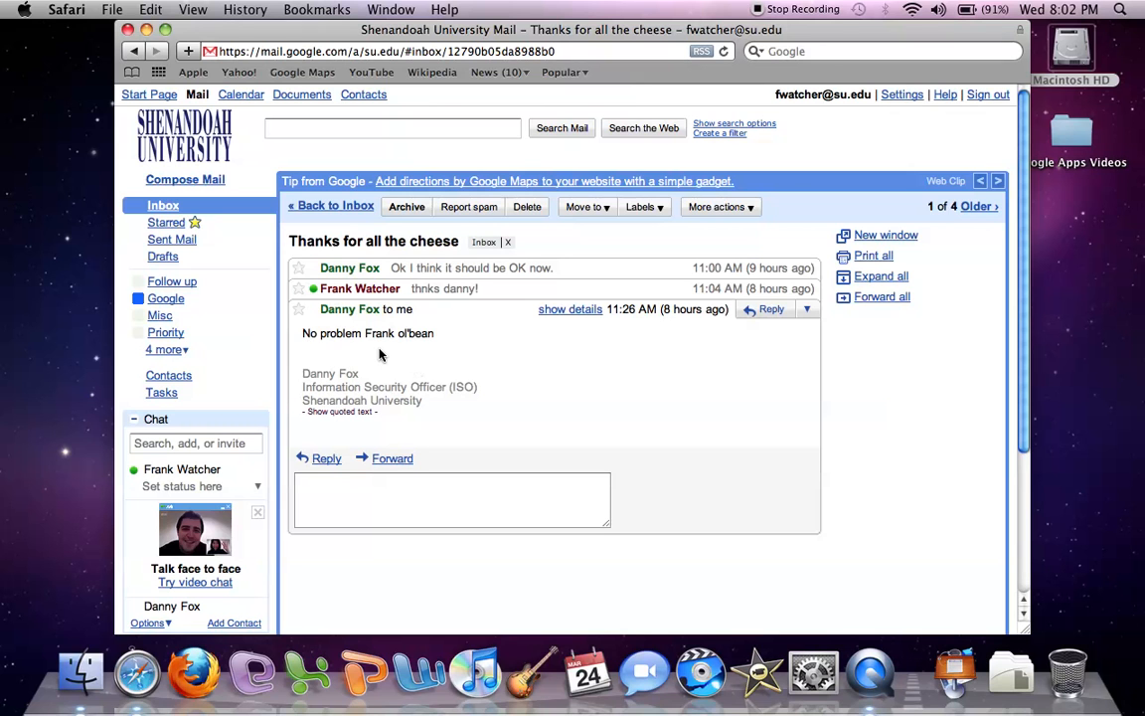
pyautogui.click(586, 309)
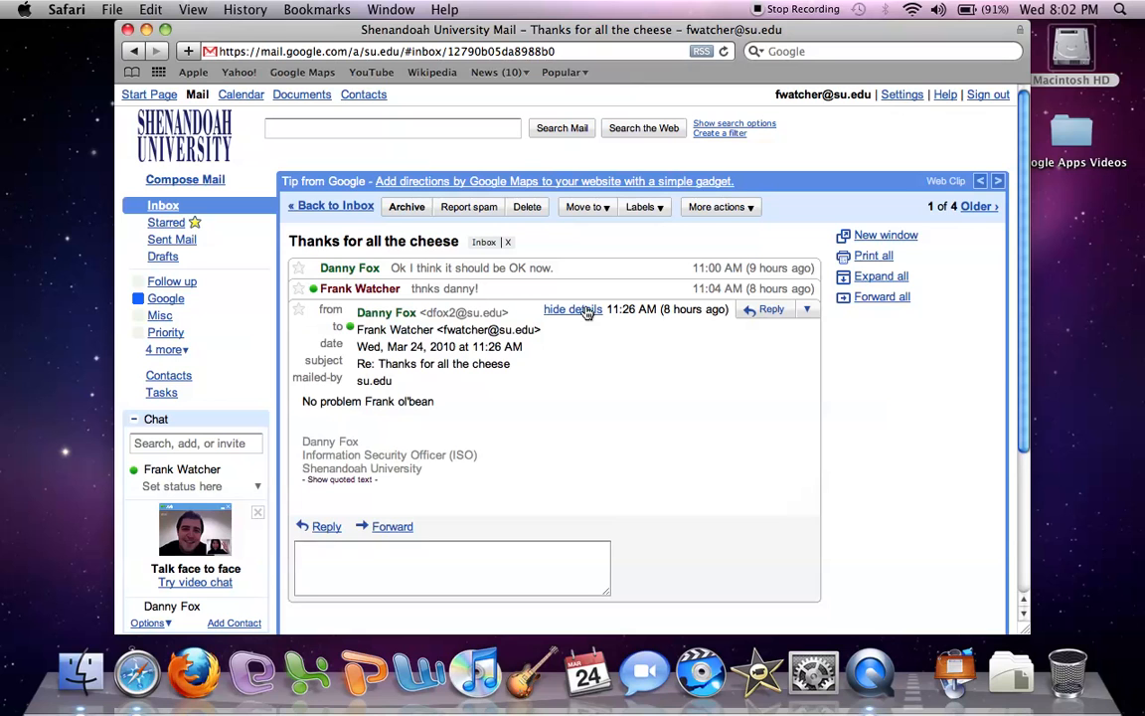
pyautogui.click(808, 310)
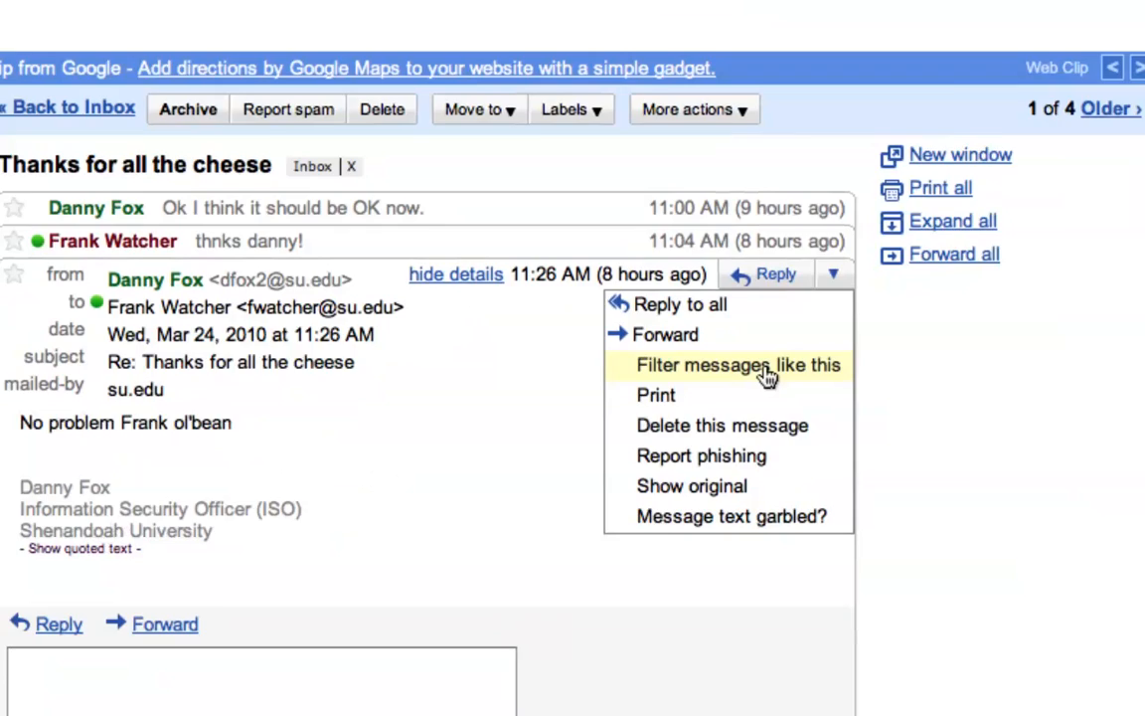
pyautogui.click(766, 375)
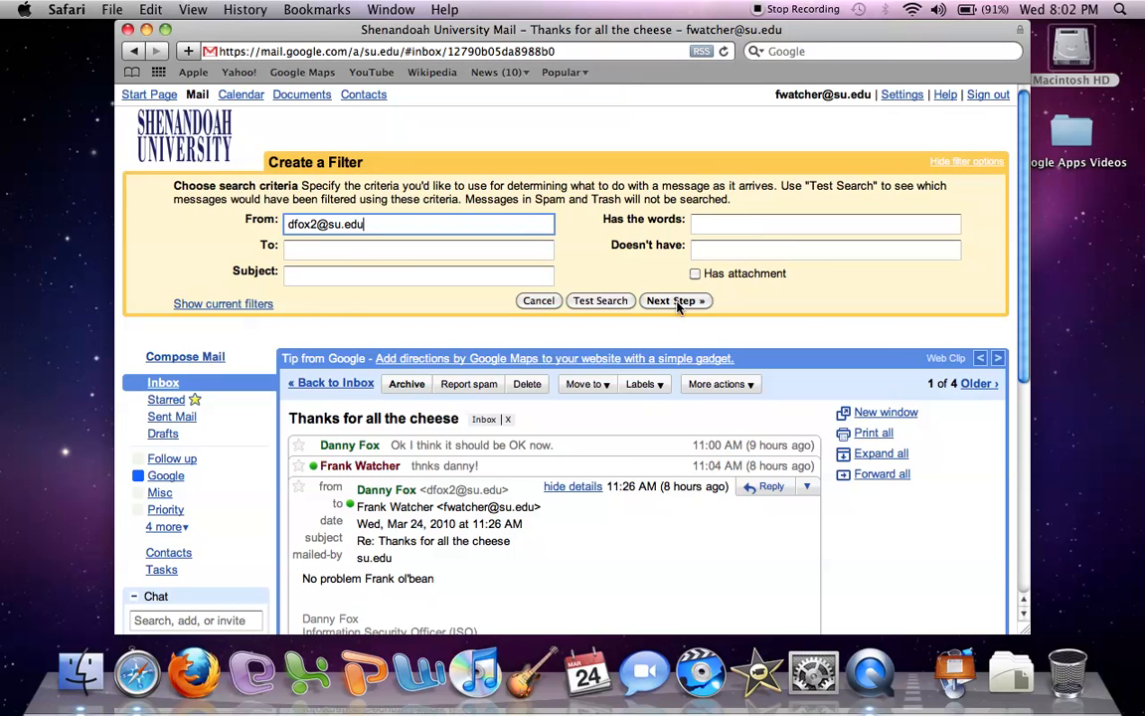
pyautogui.click(613, 301)
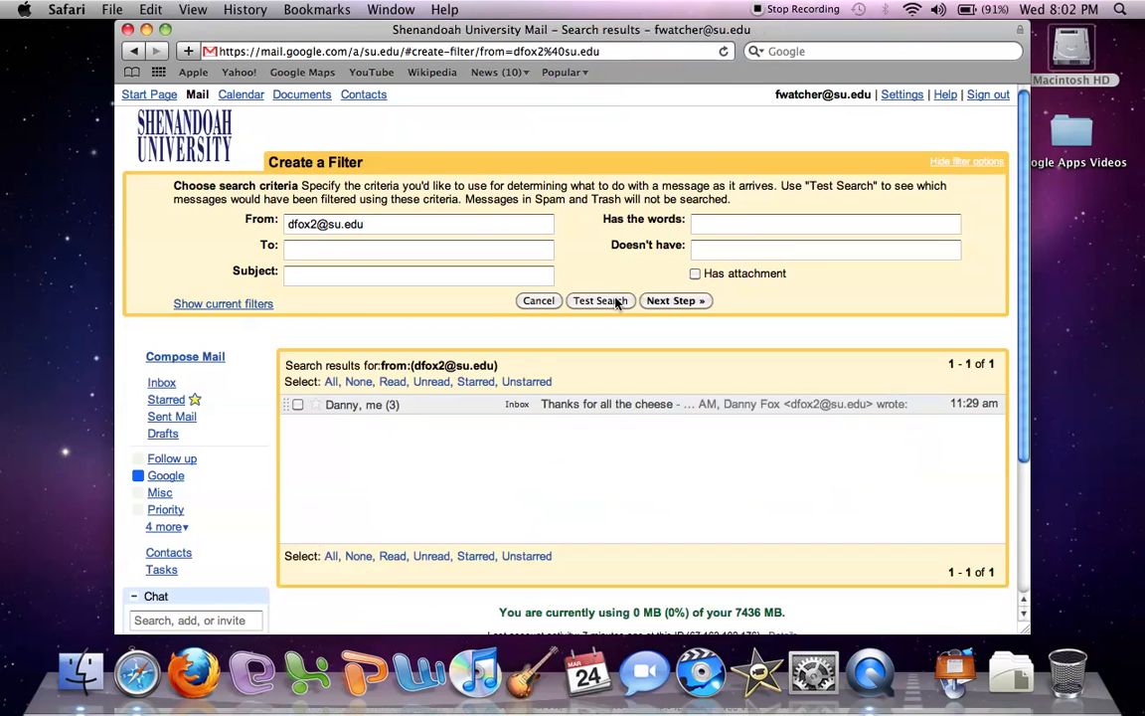
# Step: Proceed to the sender filter's actions, enable applying a label, and start creating a new label for it
pyautogui.click(668, 301)
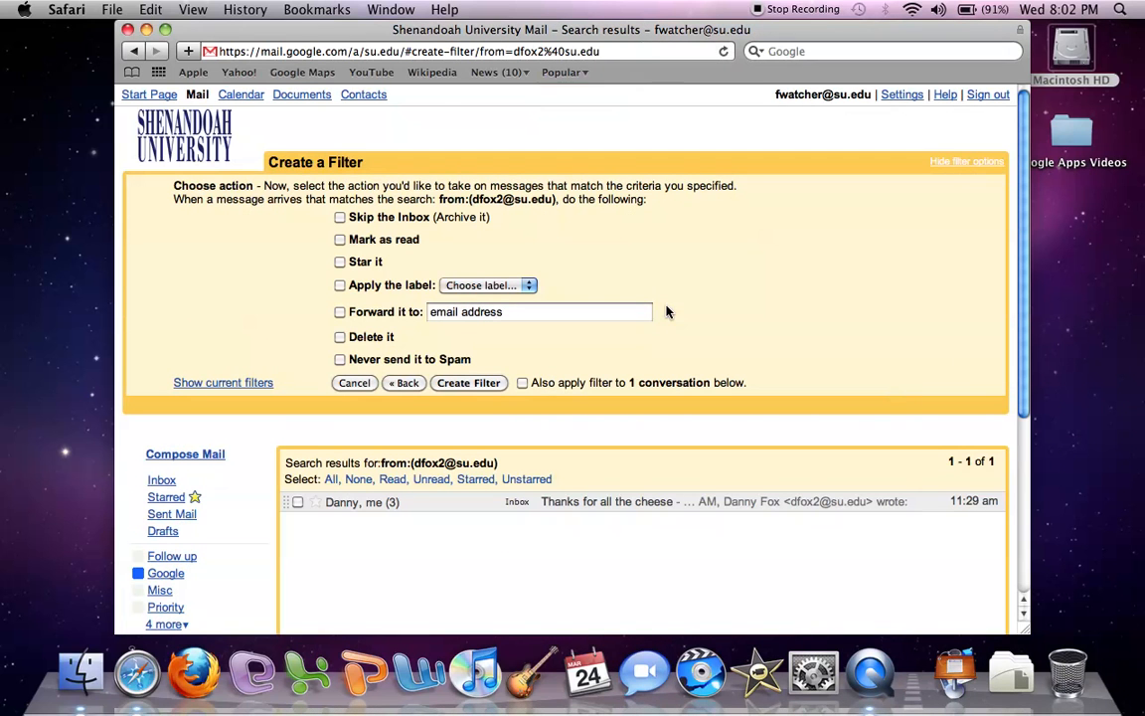
pyautogui.click(340, 285)
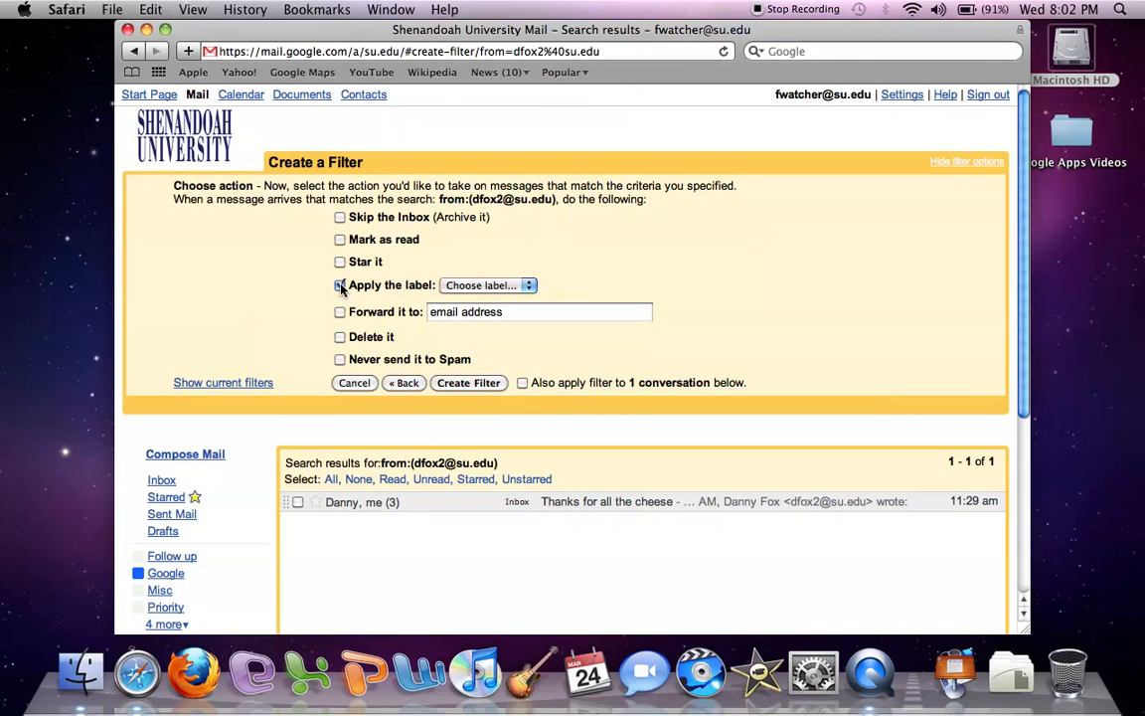
pyautogui.click(487, 285)
pyautogui.click(485, 299)
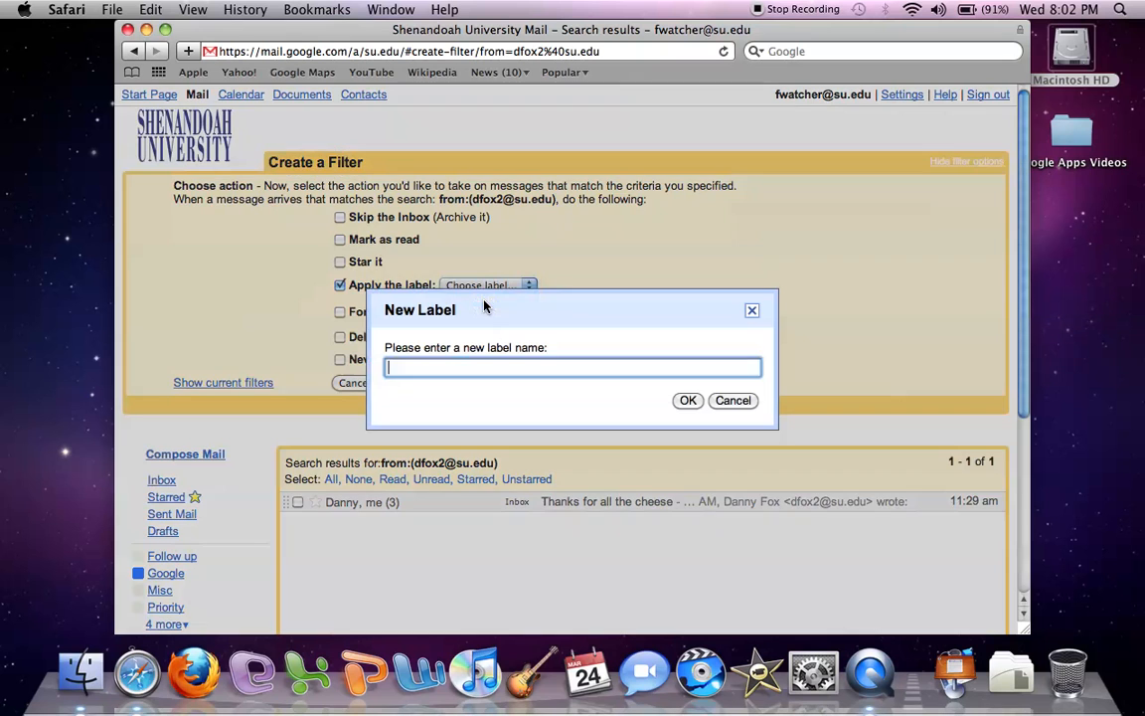
pyautogui.write('Danny')
pyautogui.press('BackSpace')
pyautogui.press('BackSpace')
pyautogui.press('BackSpace')
pyautogui.press('BackSpace')
pyautogui.press('BackSpace')
# Step: Name the new label ISO and create the filter, applying it to the existing matching conversation as well
pyautogui.write('ISO')
pyautogui.click(686, 400)
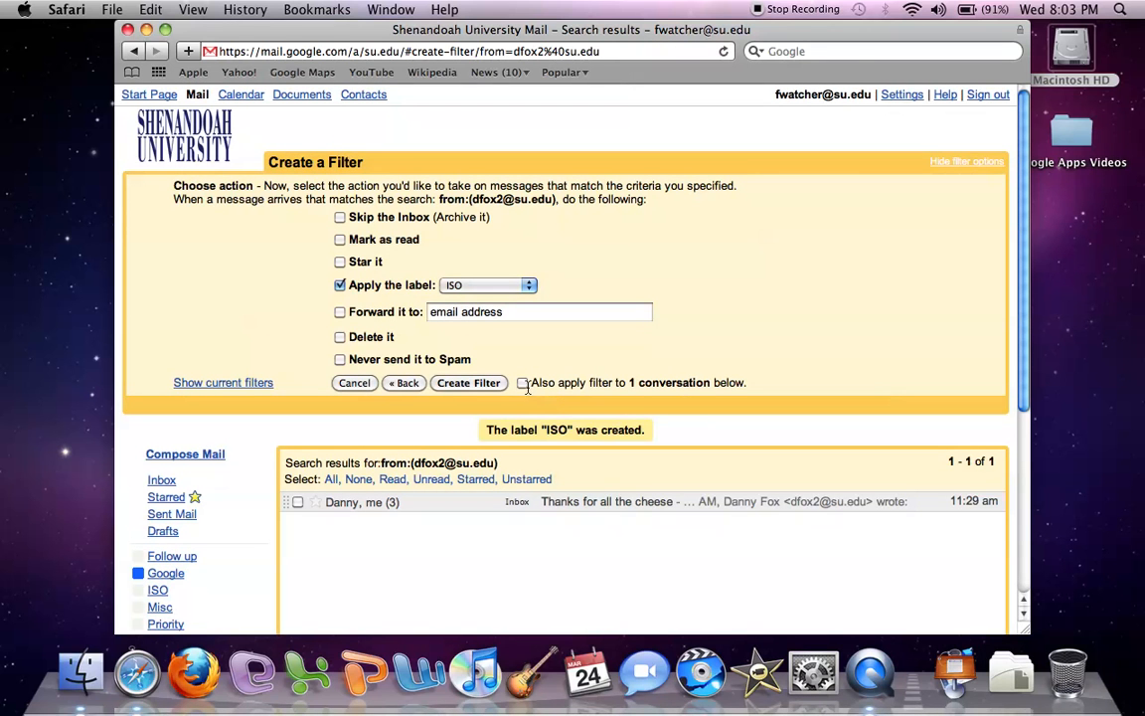
pyautogui.click(523, 383)
pyautogui.click(478, 388)
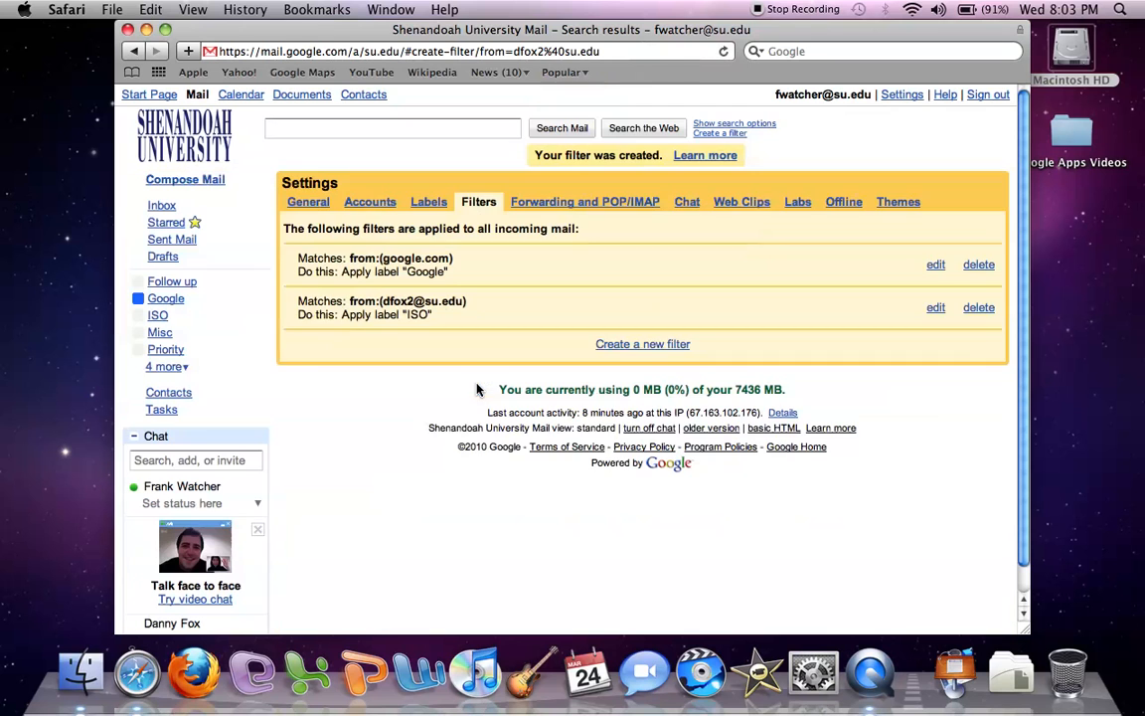
# Step: Return to the inbox and change the ISO label's color to solid red
pyautogui.click(159, 204)
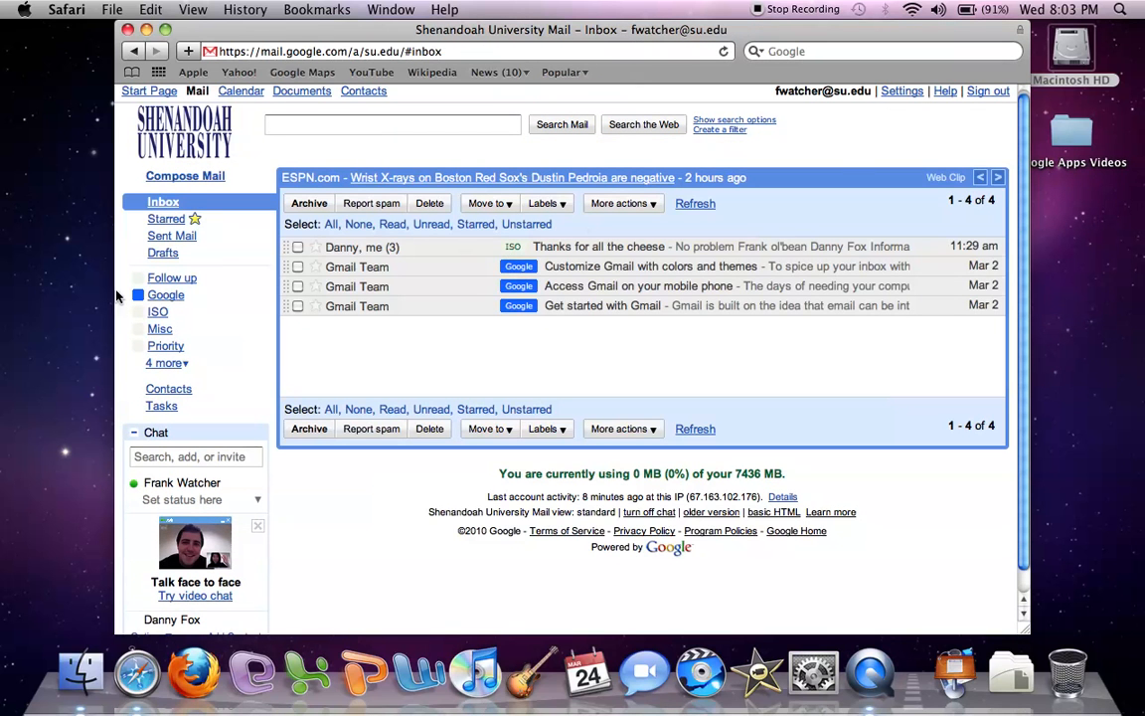
pyautogui.click(138, 312)
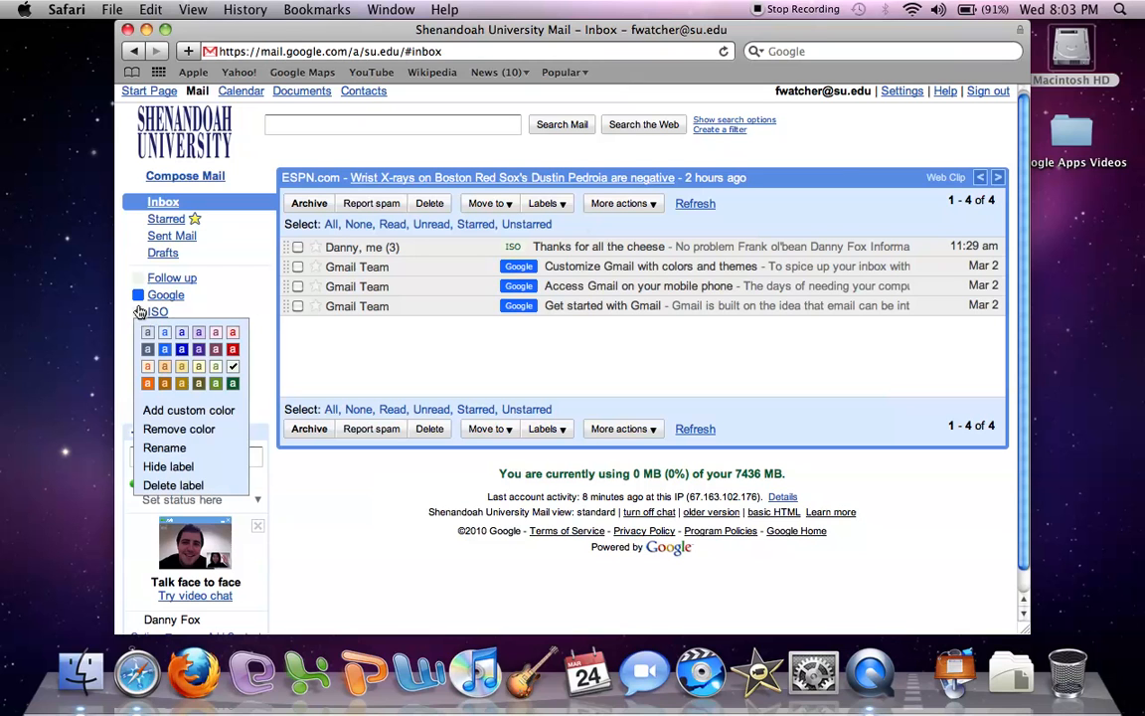
pyautogui.click(232, 350)
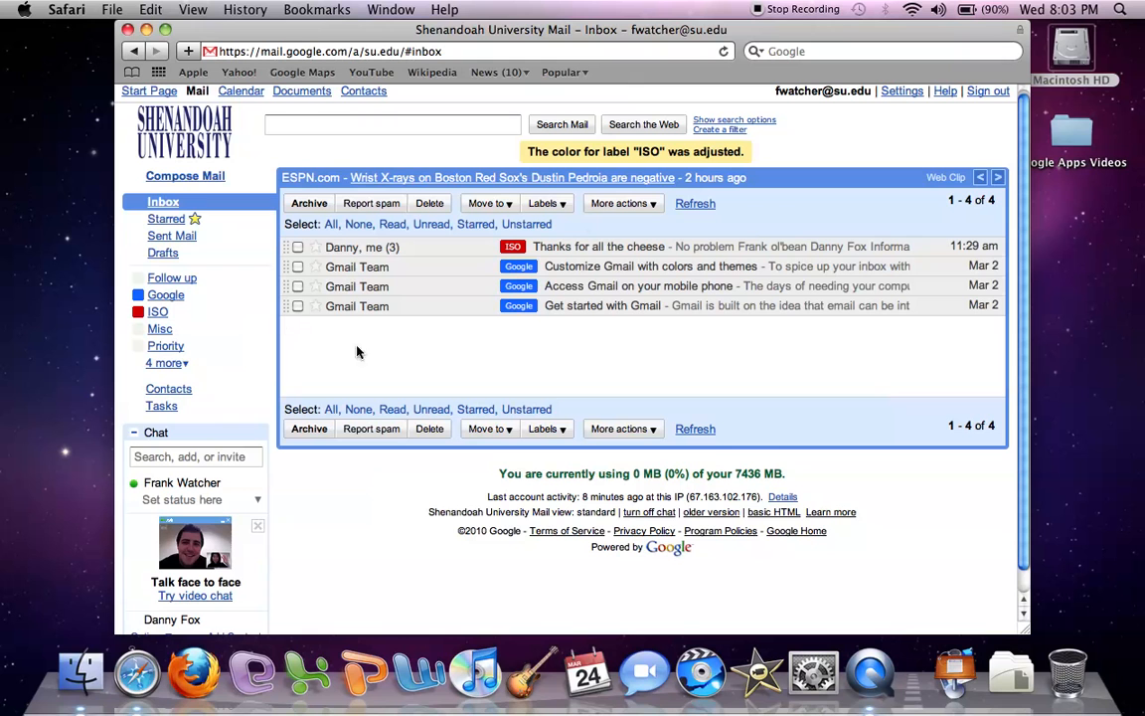
# Step: View the messages filed under the Google label and those under the ISO label
pyautogui.click(162, 295)
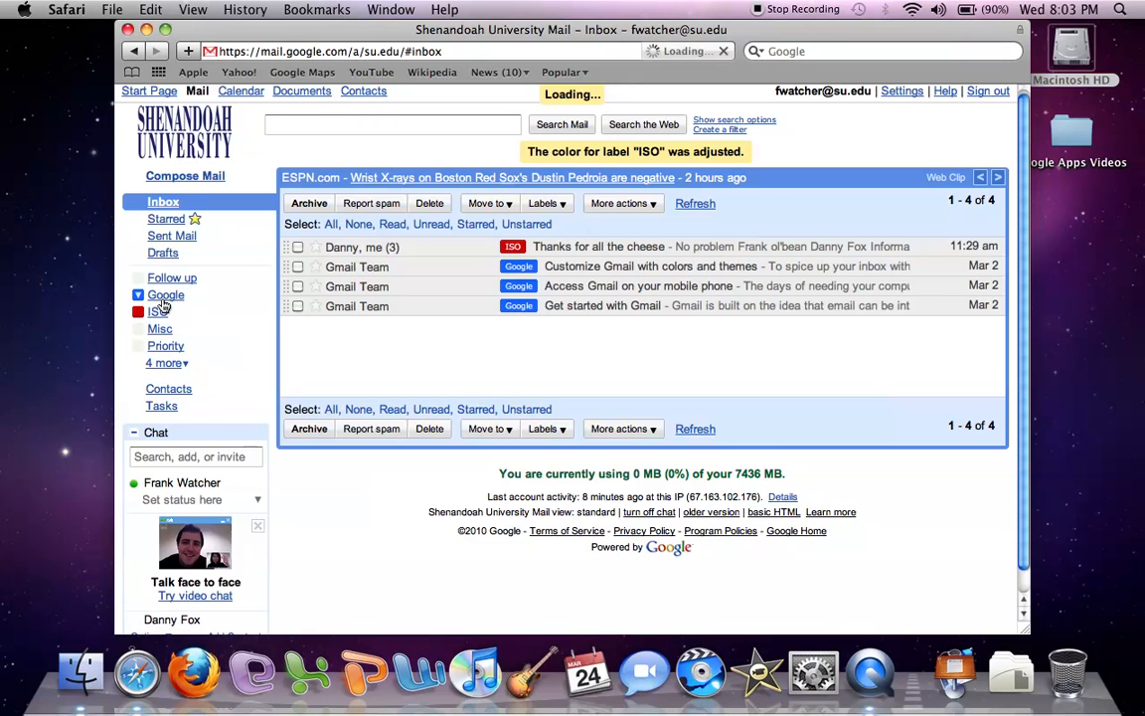
pyautogui.click(156, 316)
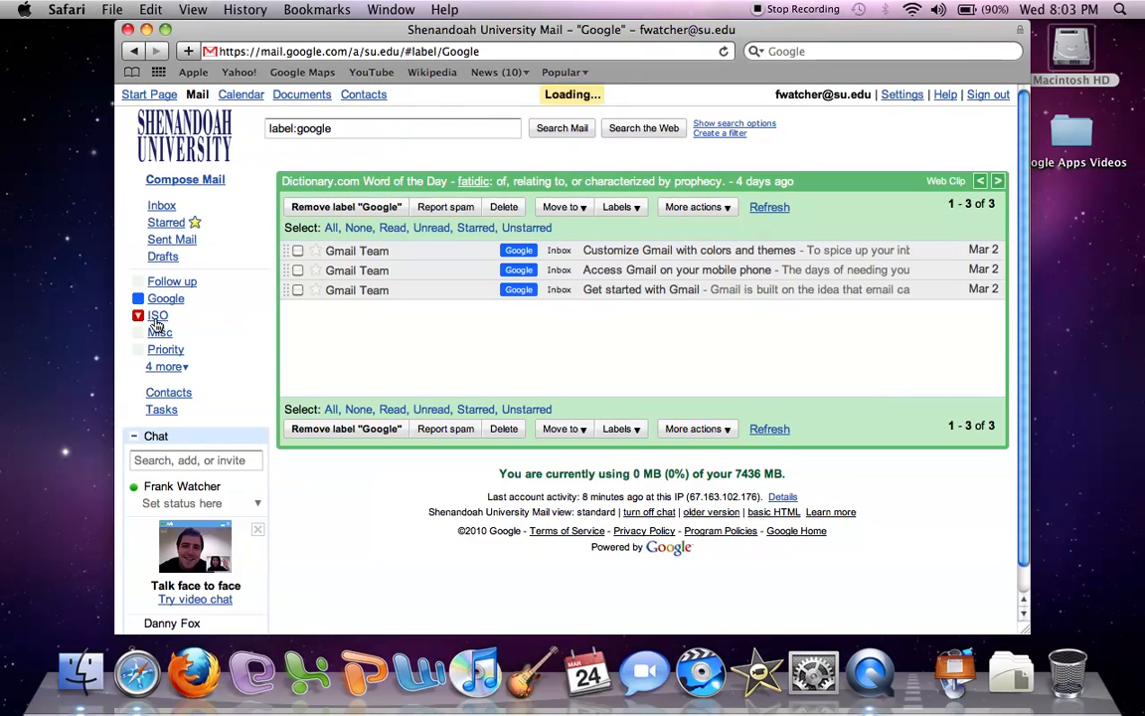